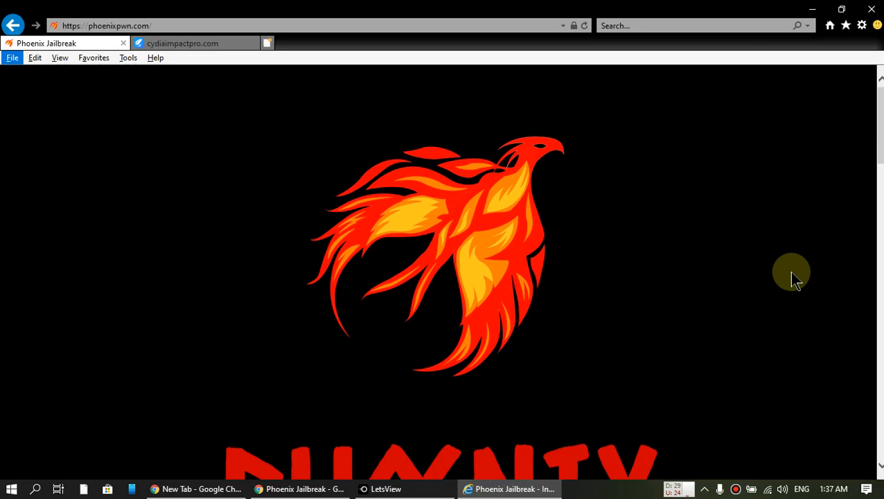
pyautogui.scroll(-3, 789, 271)
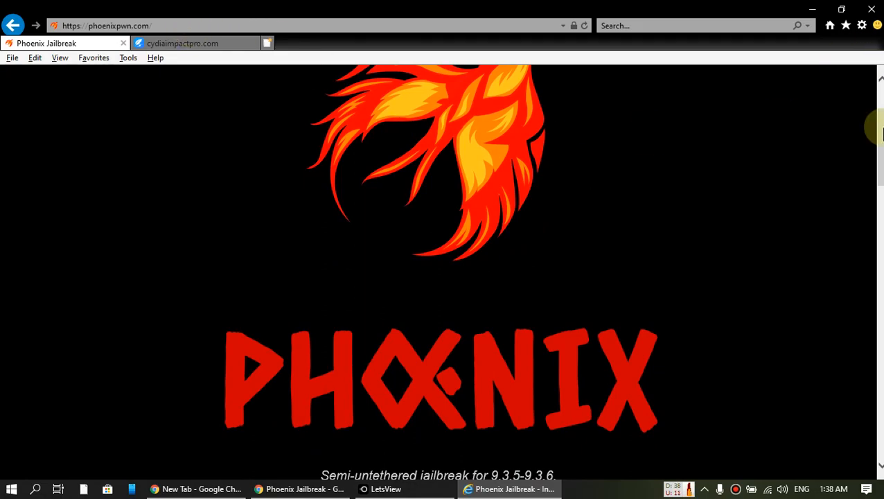
pyautogui.scroll(-4, 793, 187)
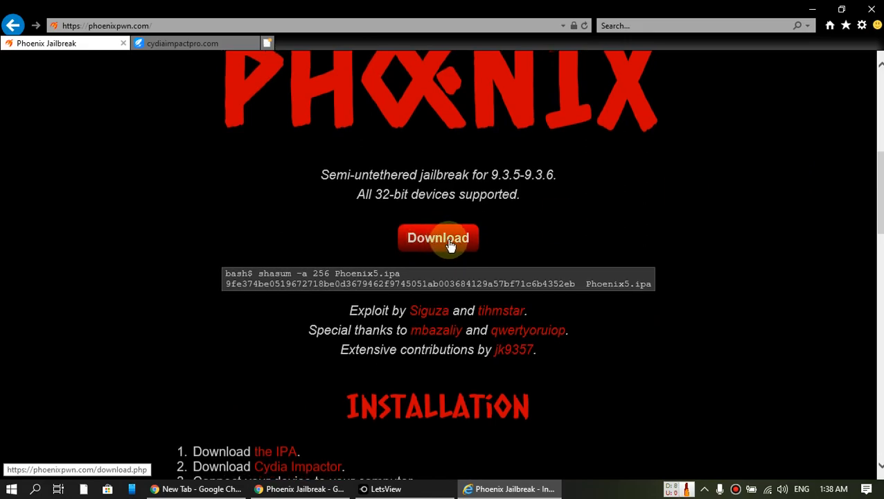
# Browse for an IPA file so Phoenix5.ipa can be chosen for signing.
pyautogui.click(180, 43)
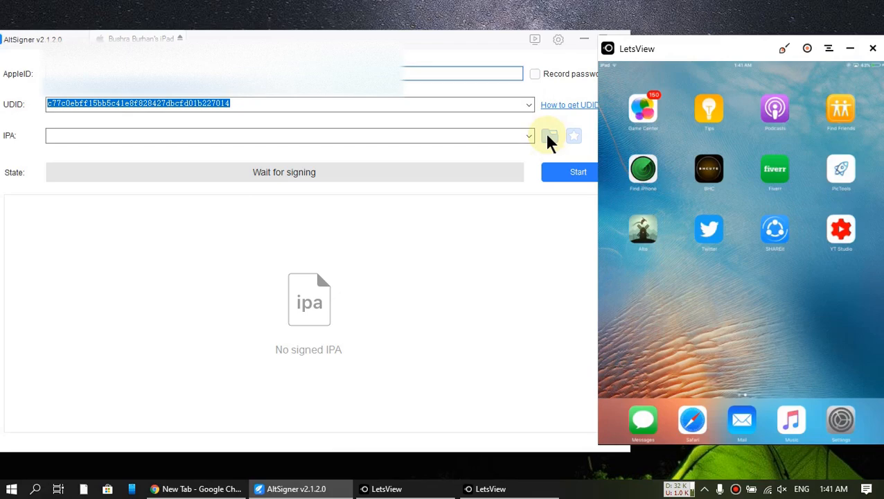
# Load Phoenix5.ipa into AltSigner and sign it as Phœnix 5.0 (29.9 MB).
pyautogui.click(549, 136)
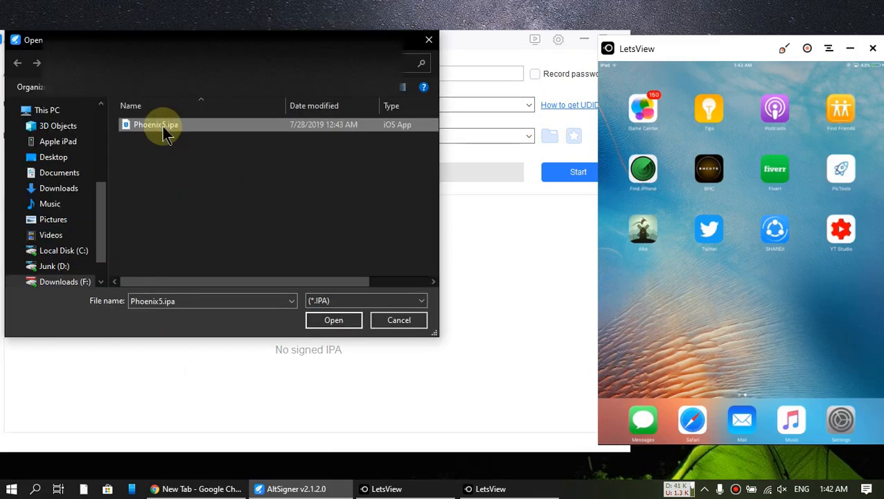
pyautogui.click(333, 319)
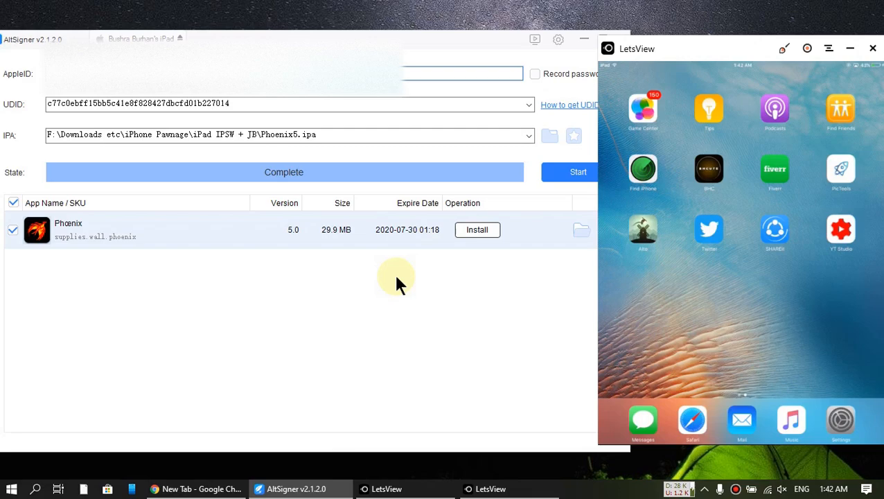
# Install the signed Phœnix 5.0 app onto the connected iPad.
pyautogui.click(477, 229)
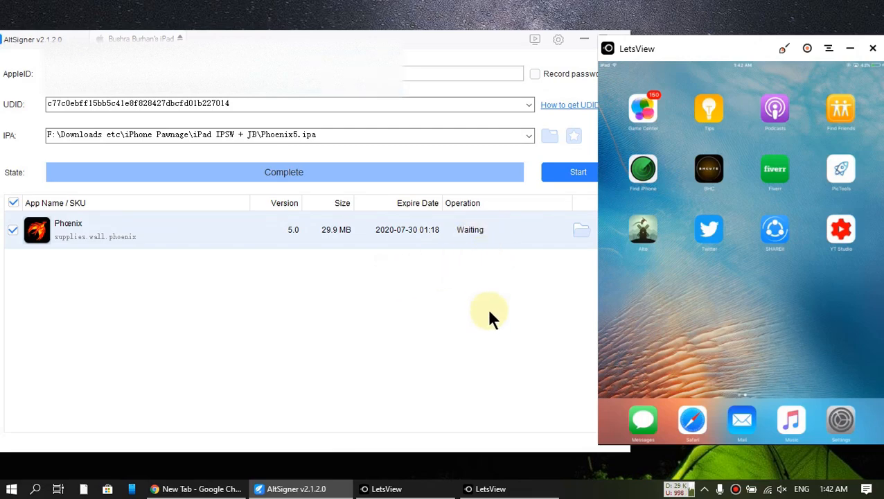